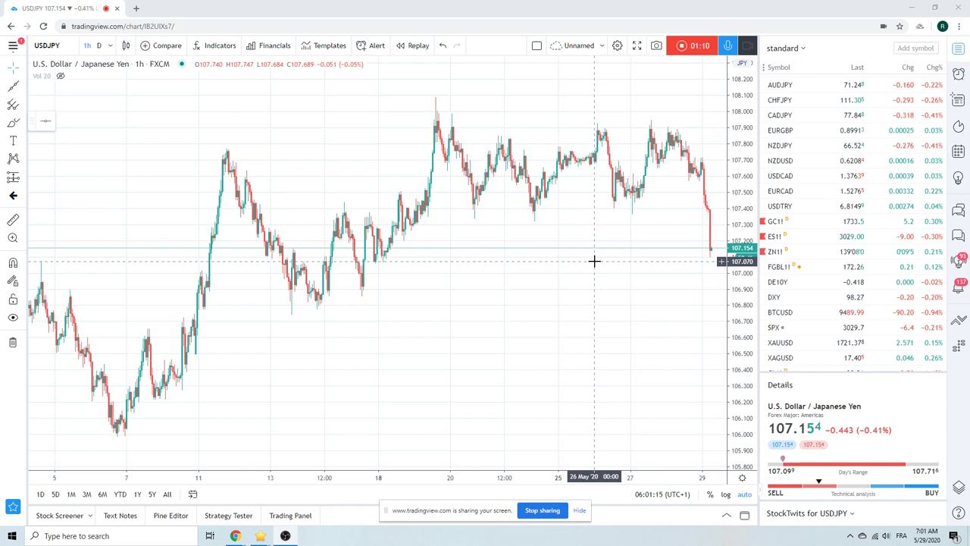
- View the EURUSD hourly chart, then switch to USDZAR hourly from the watchlist
scroll(807, 223, up, 2)
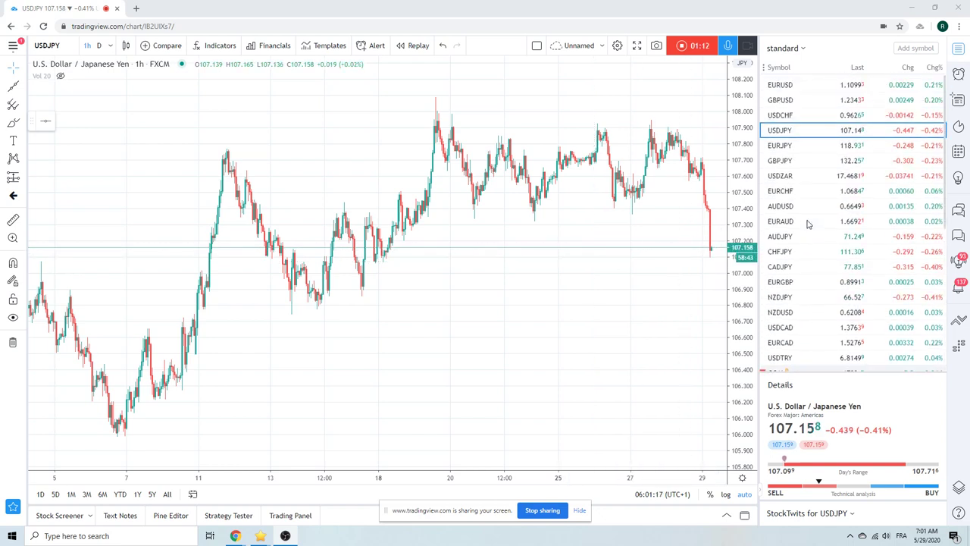
click(786, 86)
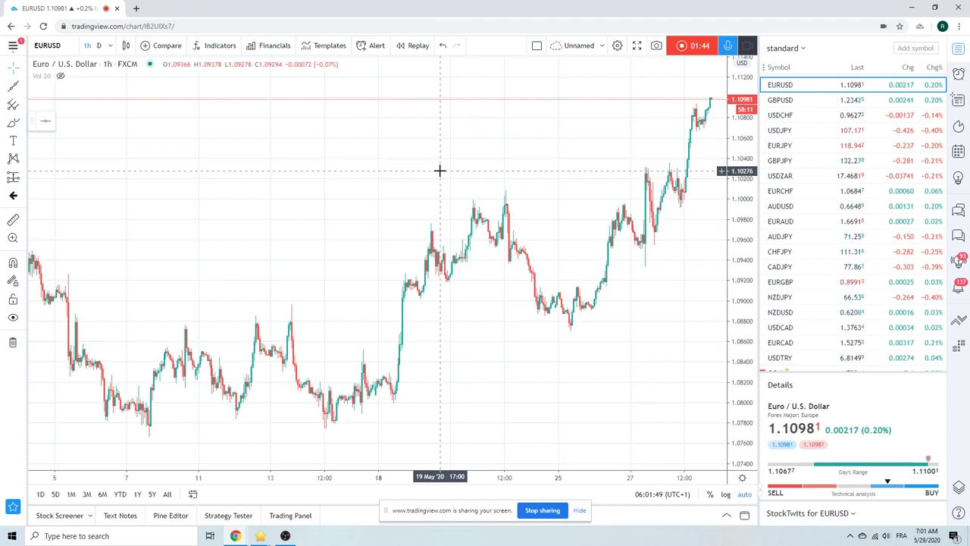
click(783, 178)
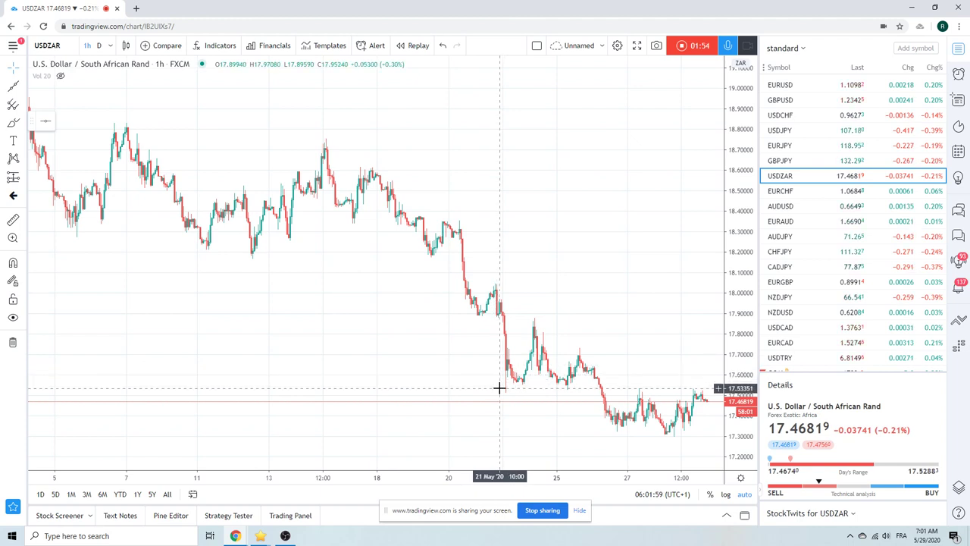
- Switch the USDZAR chart to 4-hour candles, then back to 1-hour
click(110, 47)
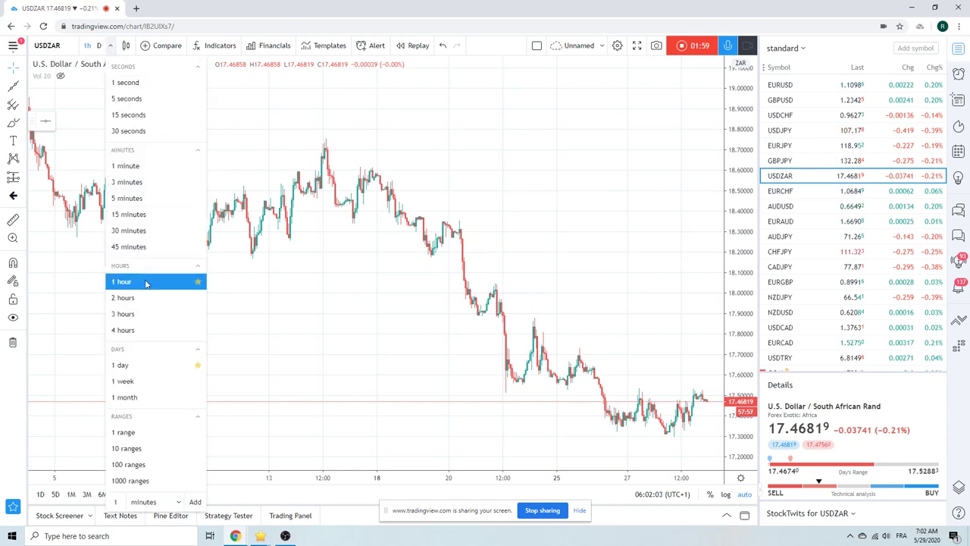
click(152, 329)
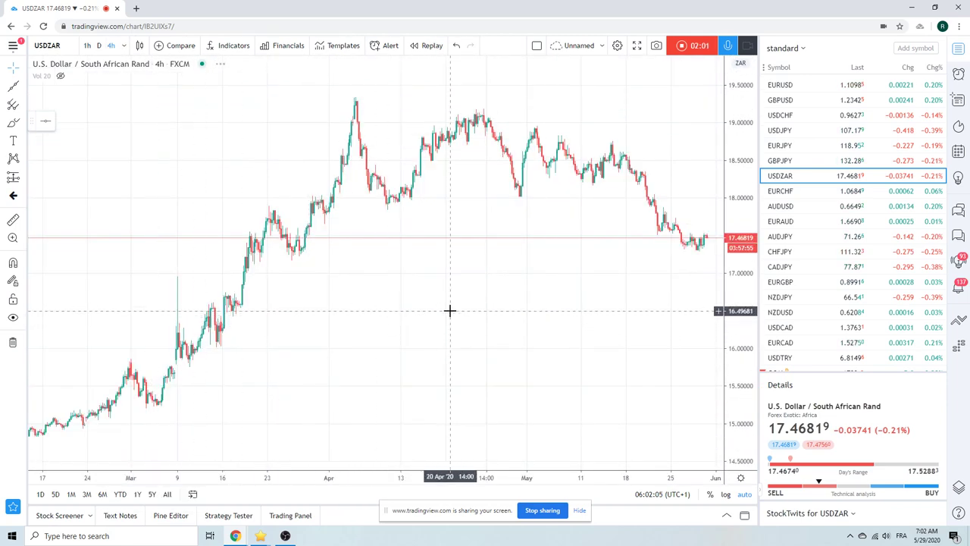
scroll(450, 310, up, 4)
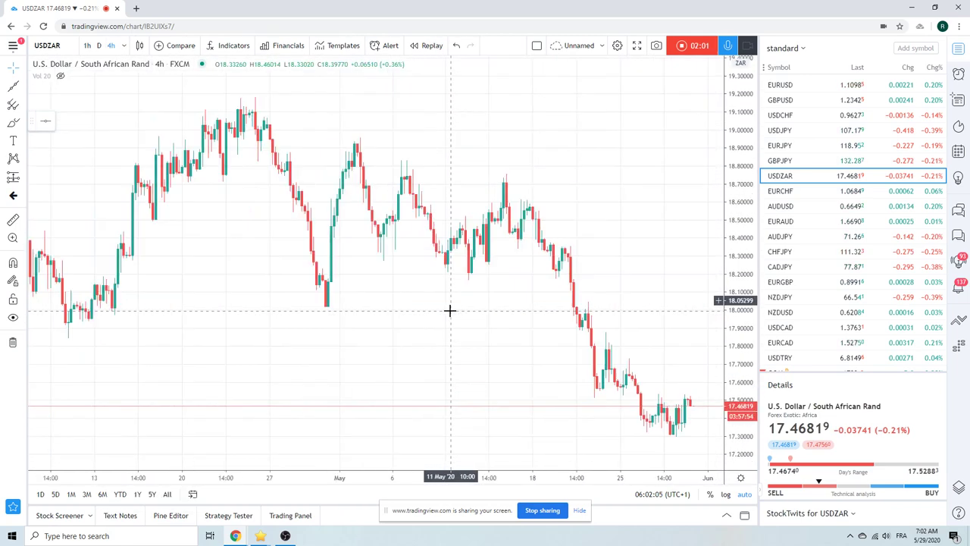
click(87, 46)
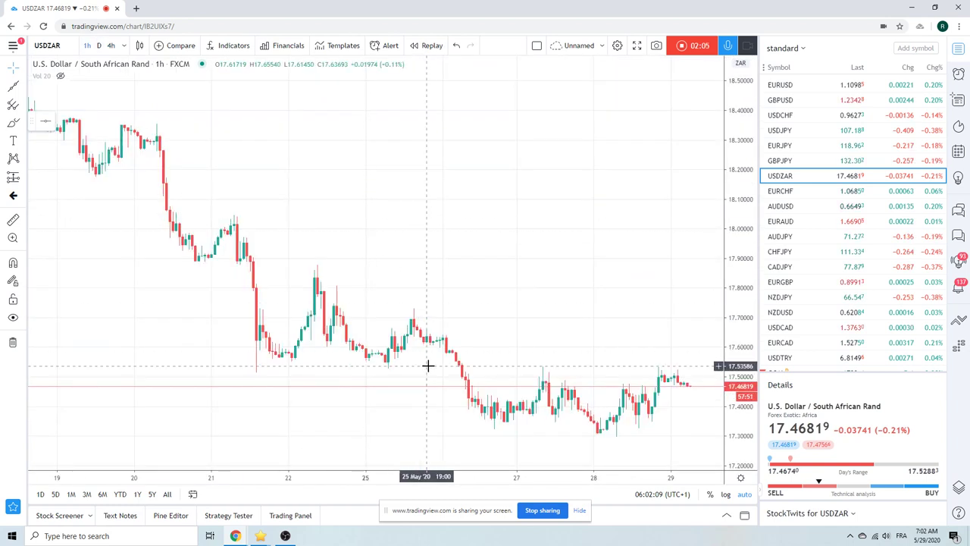
- Draw a horizontal line at the 17.5256 price level
click(23, 90)
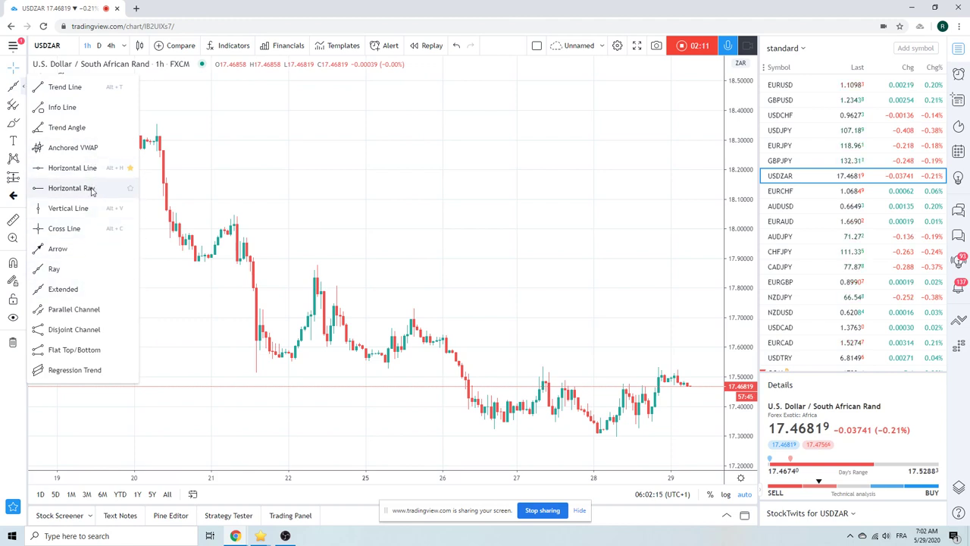
click(667, 369)
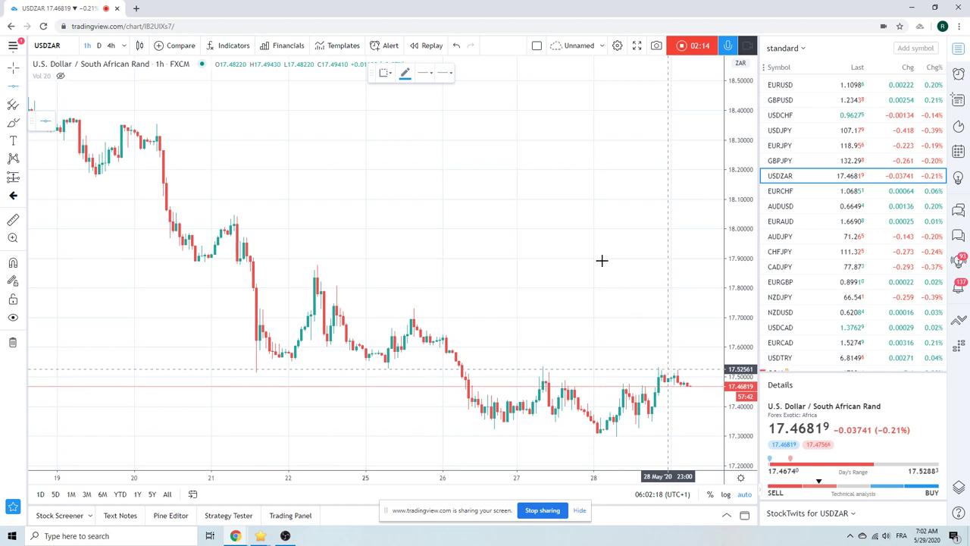
click(376, 370)
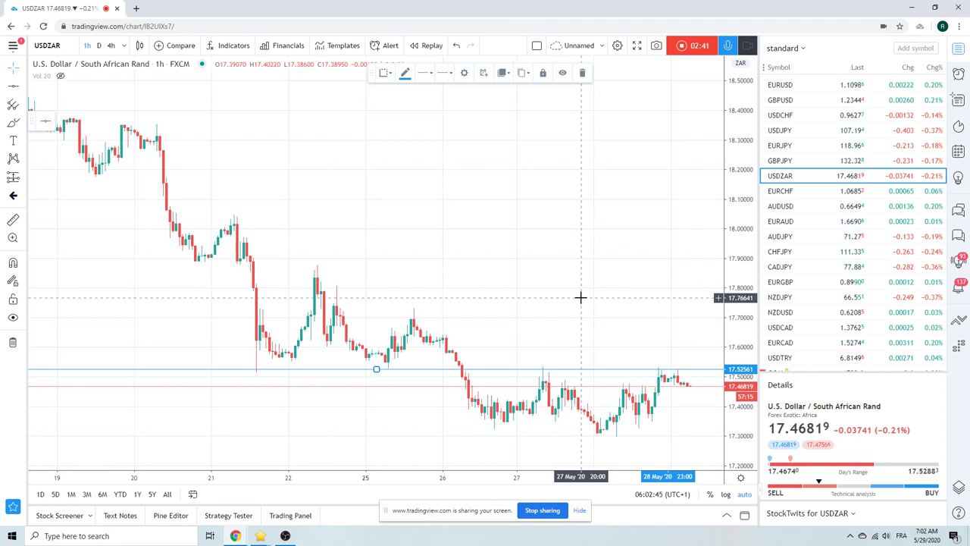
- Change the chart symbol to EURZAR
click(65, 46)
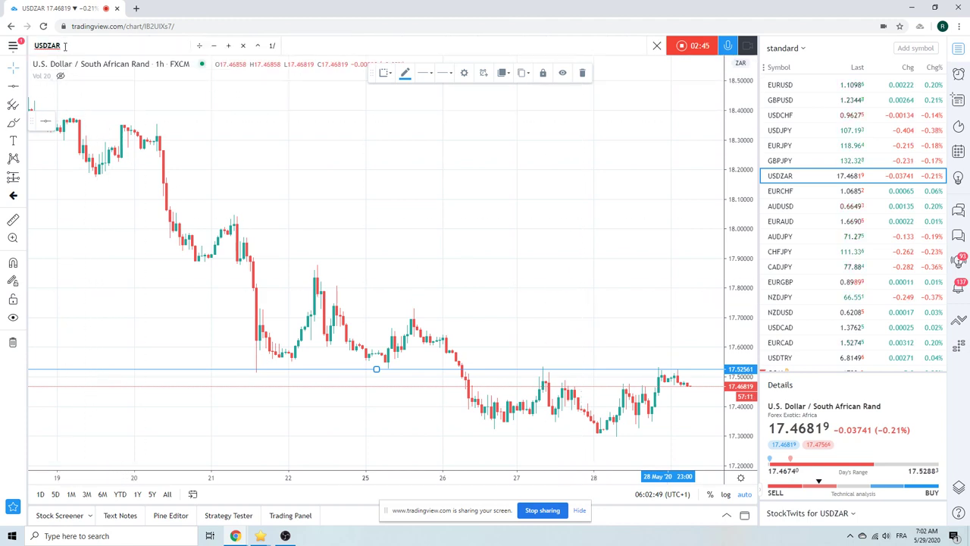
text(EUR)
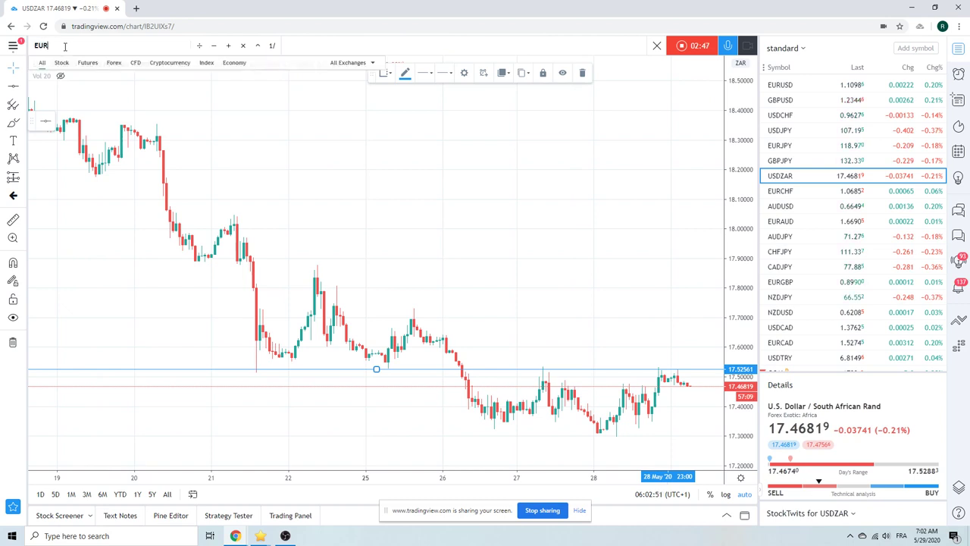
text(ZAR)
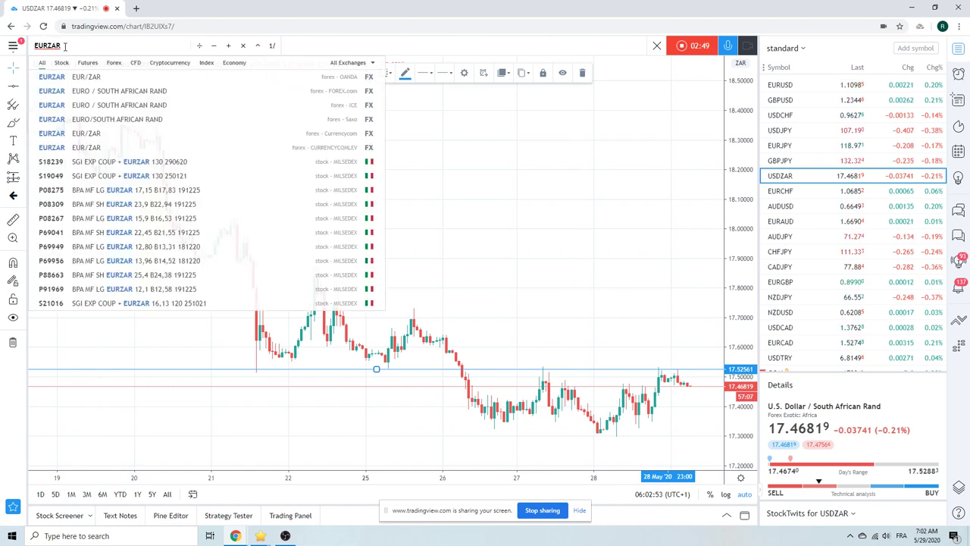
key(Return)
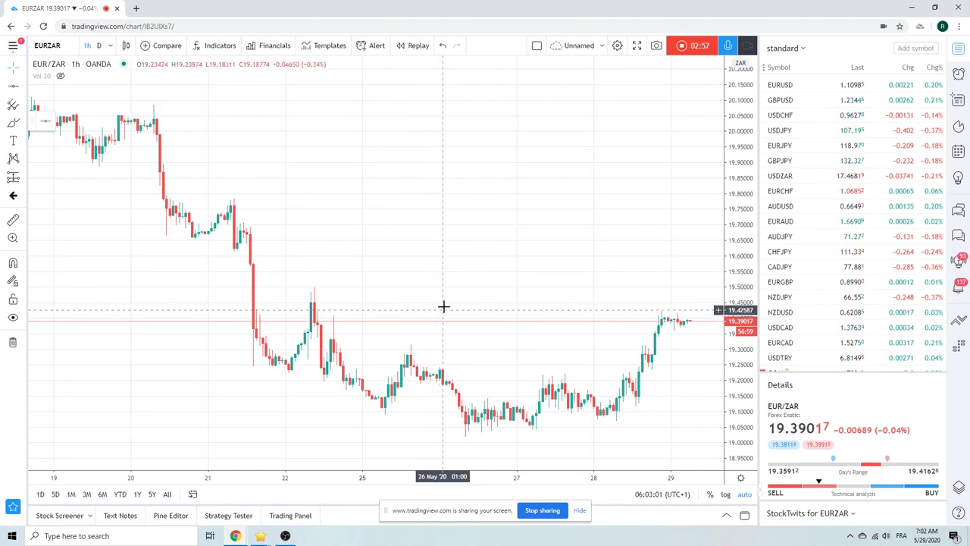
- Set the EURZAR chart to the 1D daily interval
scroll(438, 308, down, 4)
text(1D)
key(Return)
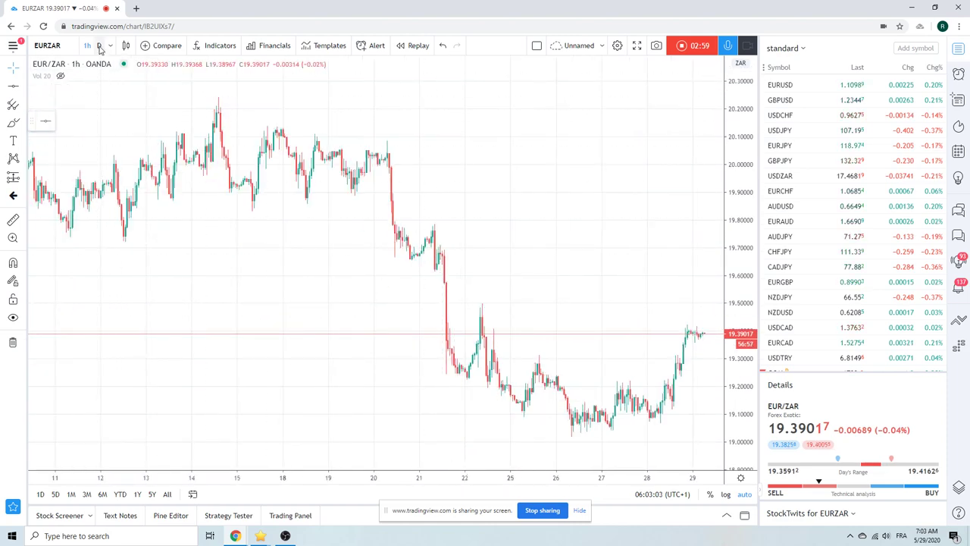
scroll(366, 273, up, 5)
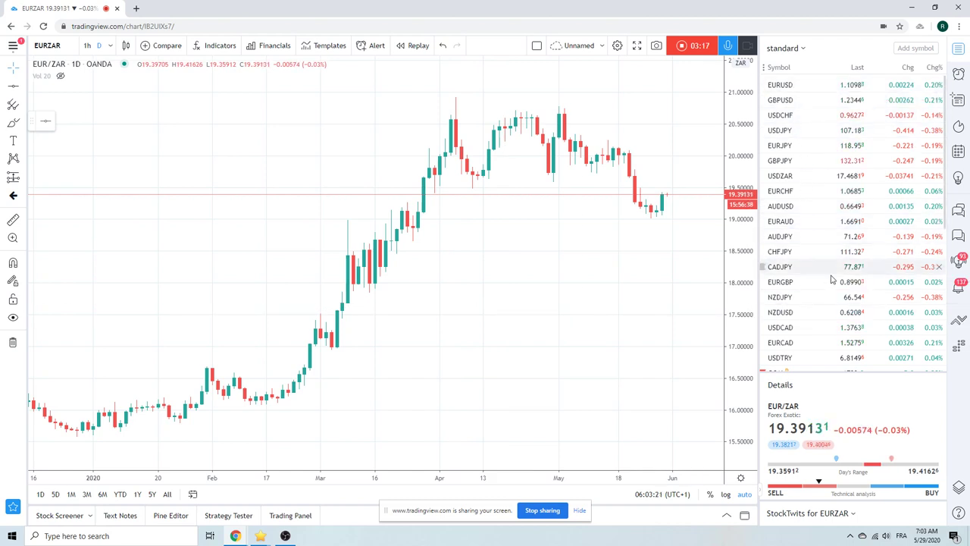
- Switch the chart to AUDUSD daily from the watchlist
click(797, 207)
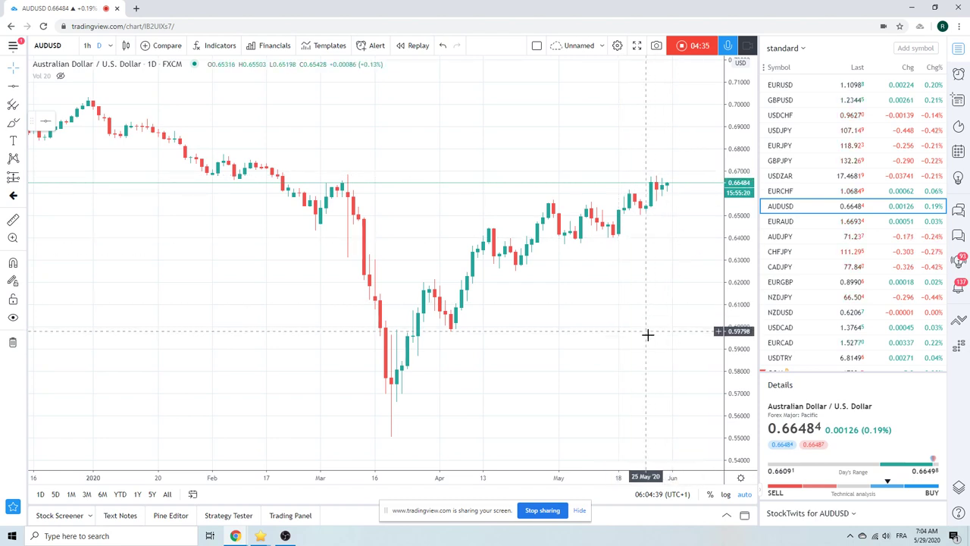
- View USDCAD daily, then switch to the EURJPY daily chart
click(788, 331)
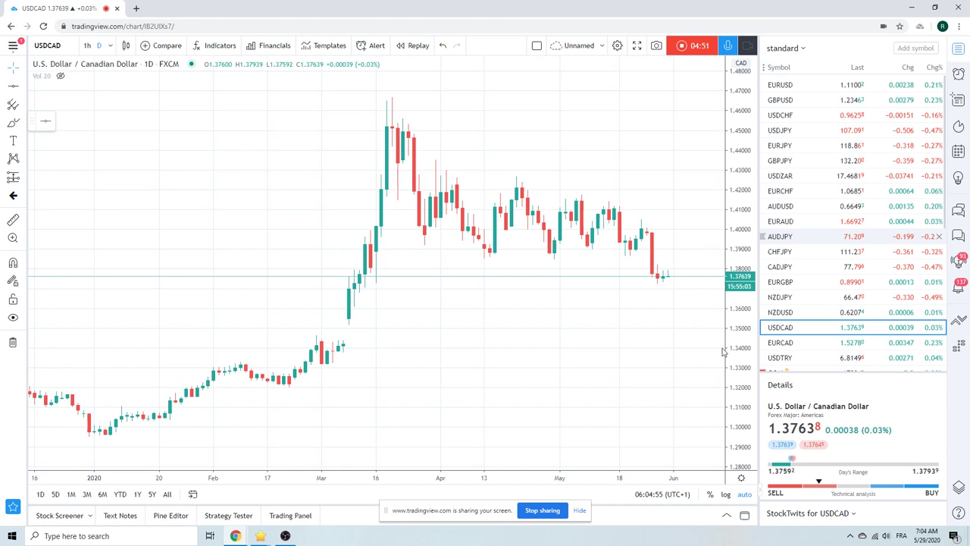
click(784, 147)
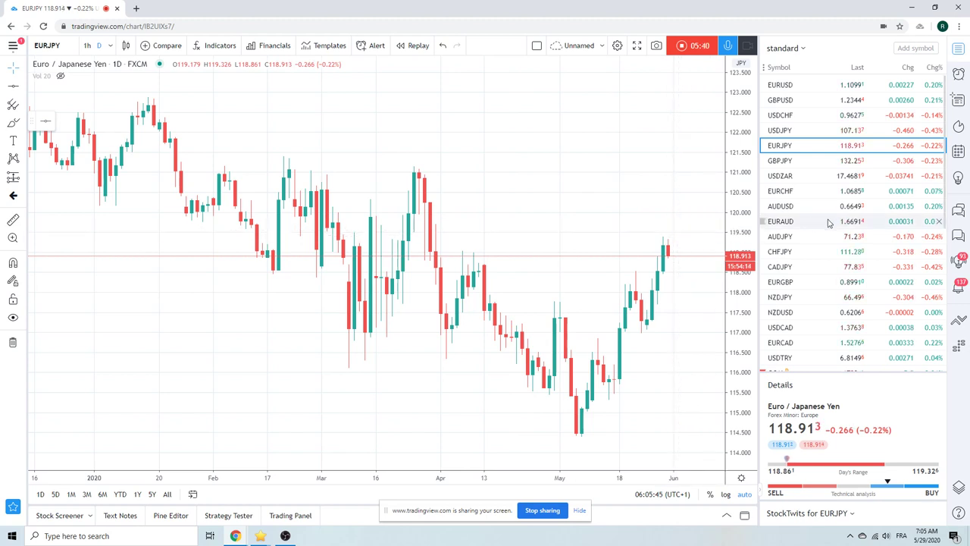
- Check USDJPY daily, then open the ES1! S&P 500 E-mini futures chart
click(785, 130)
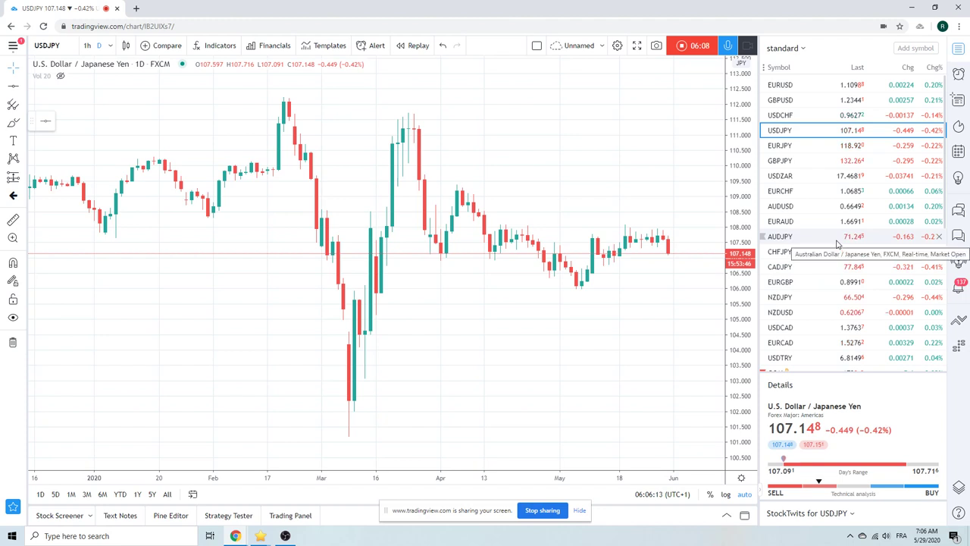
scroll(834, 250, down, 3)
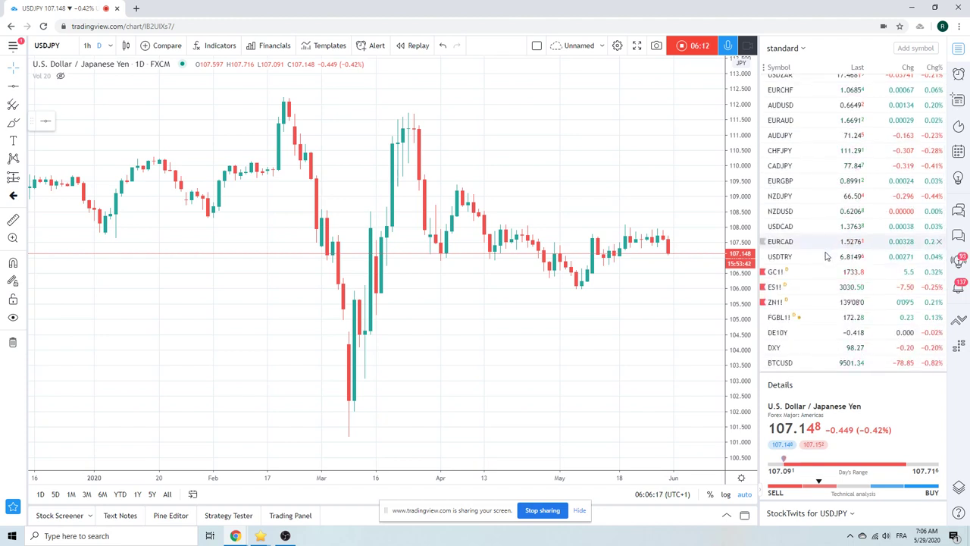
click(806, 292)
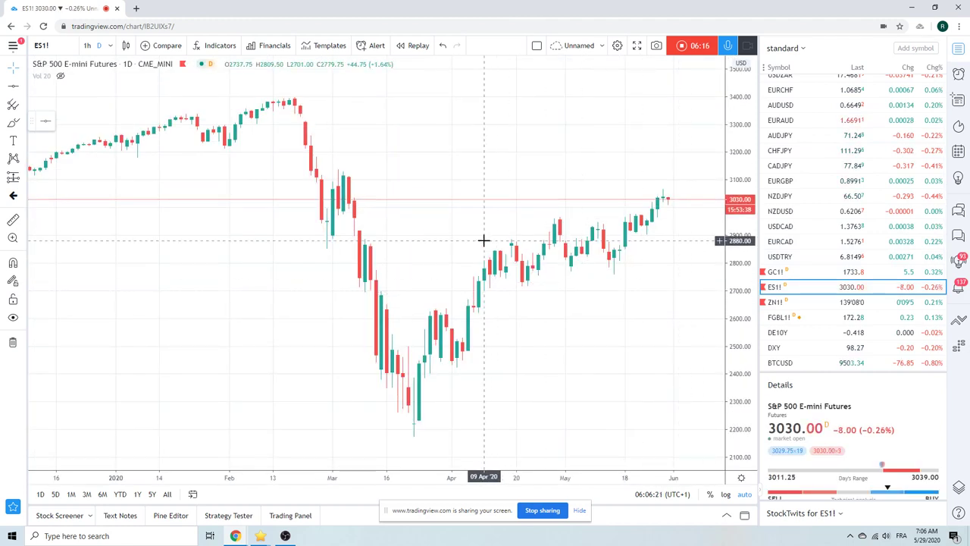
- Zoom into the ES1! chart and switch it to the 1h interval
scroll(485, 241, up, 2)
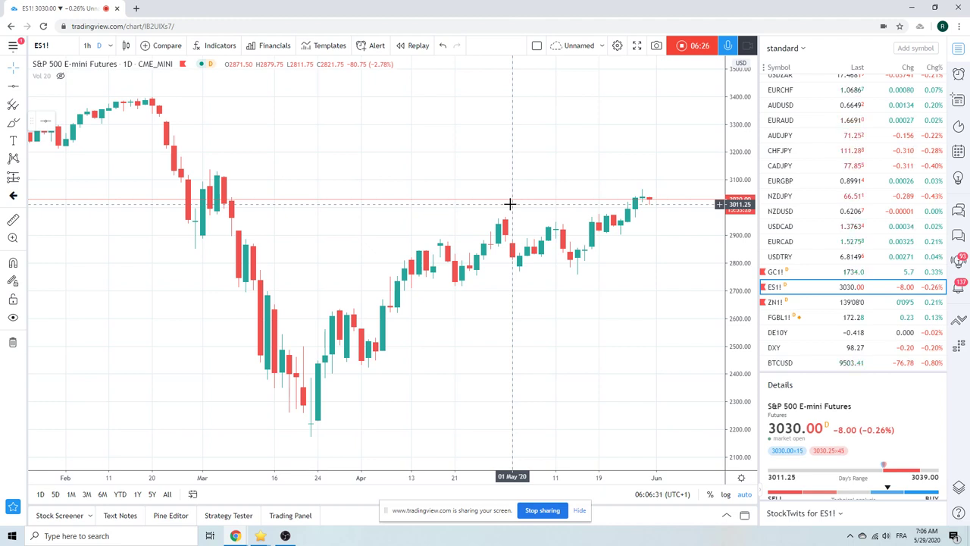
click(88, 46)
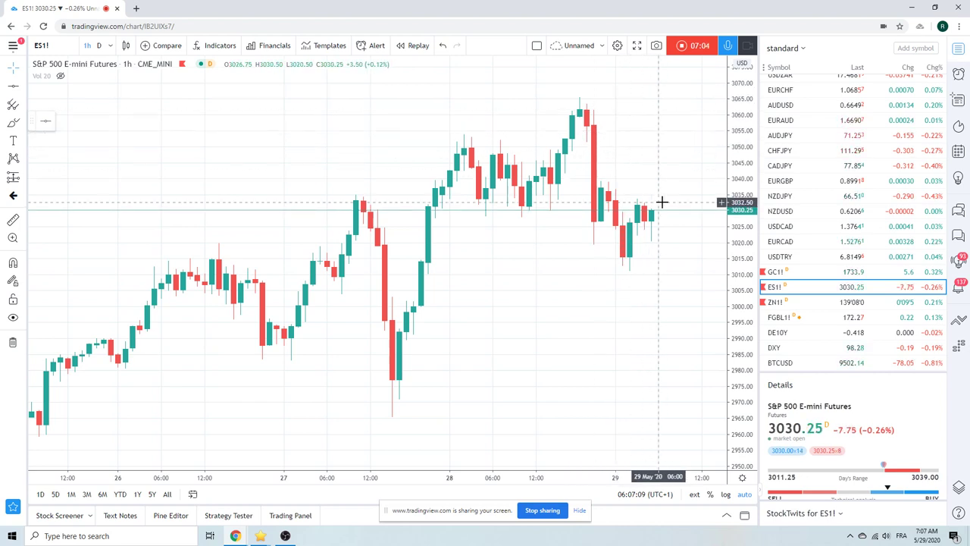
- Set the ES1! chart back to the D daily interval
click(98, 46)
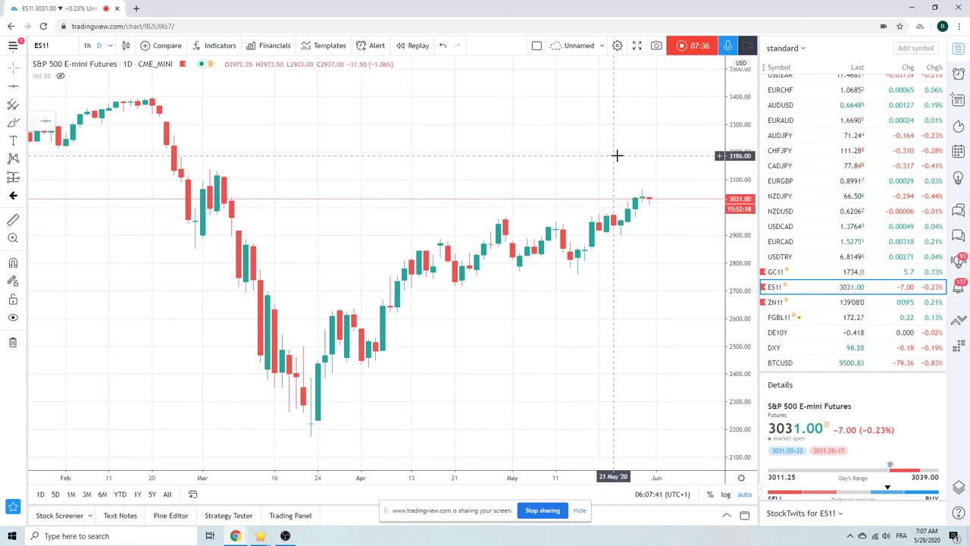
scroll(827, 167, up, 2)
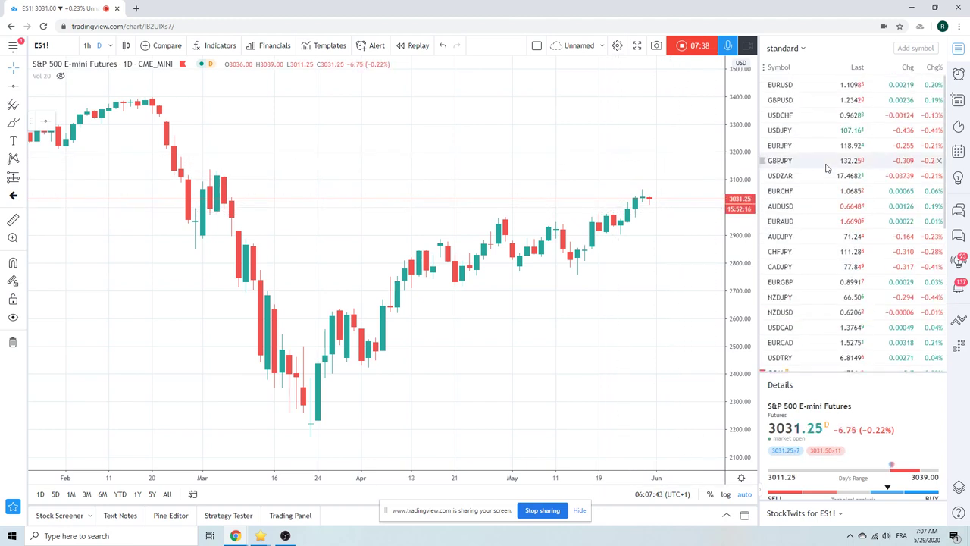
- Open GBPUSD on 4-hour candles and zoom the chart in and out
click(780, 101)
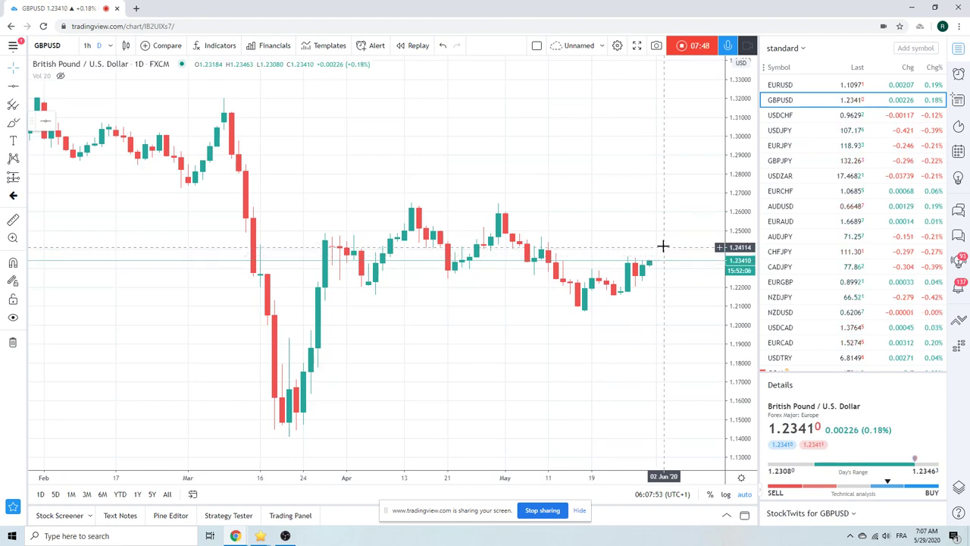
click(112, 47)
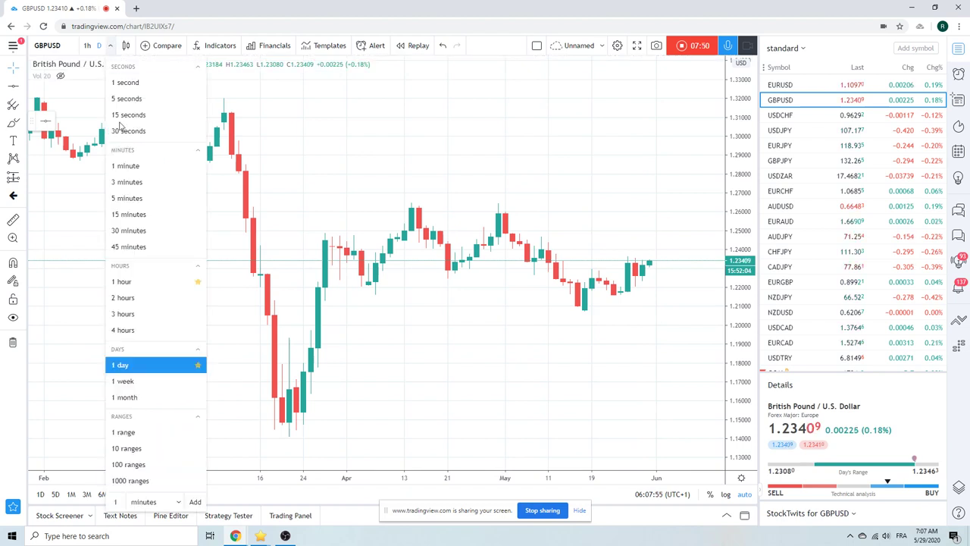
click(122, 330)
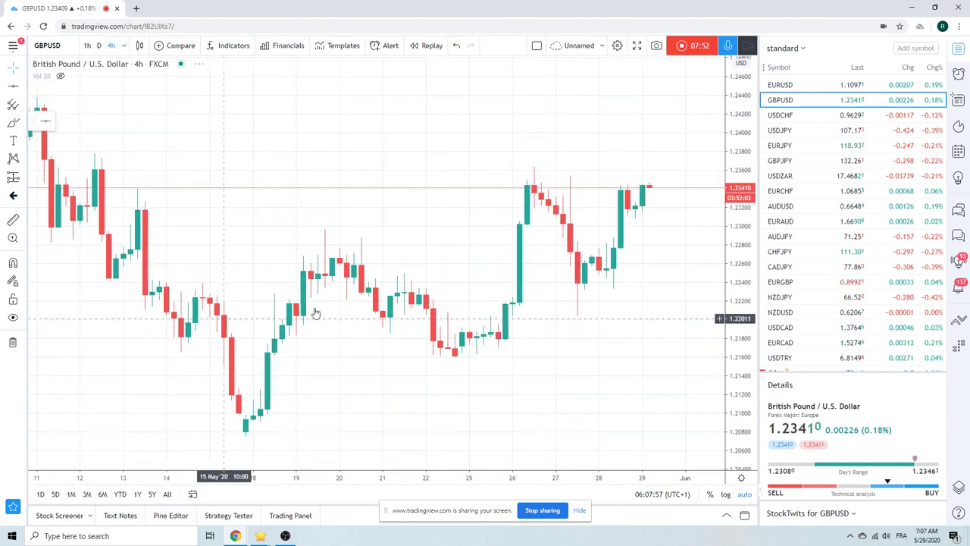
scroll(642, 167, up, 2)
scroll(642, 167, down, 2)
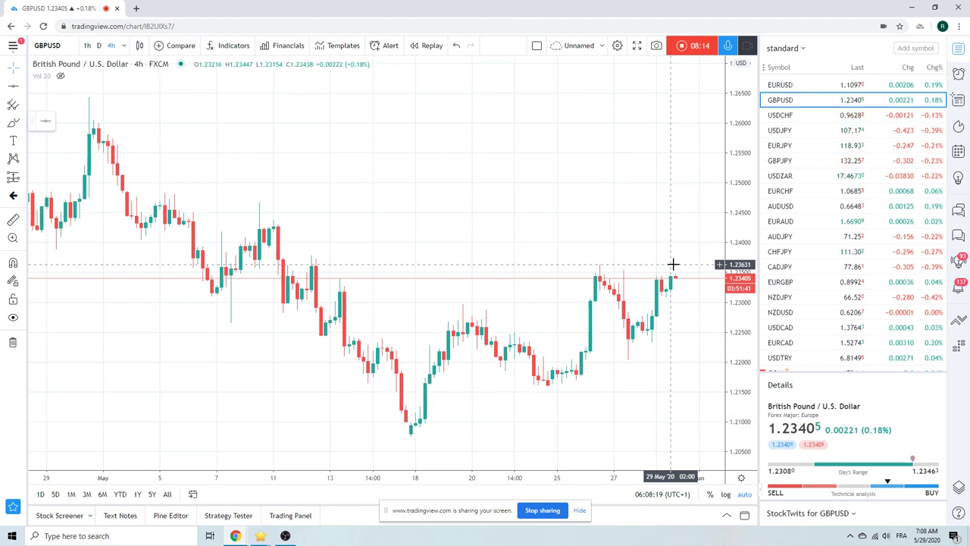
scroll(557, 214, down, 3)
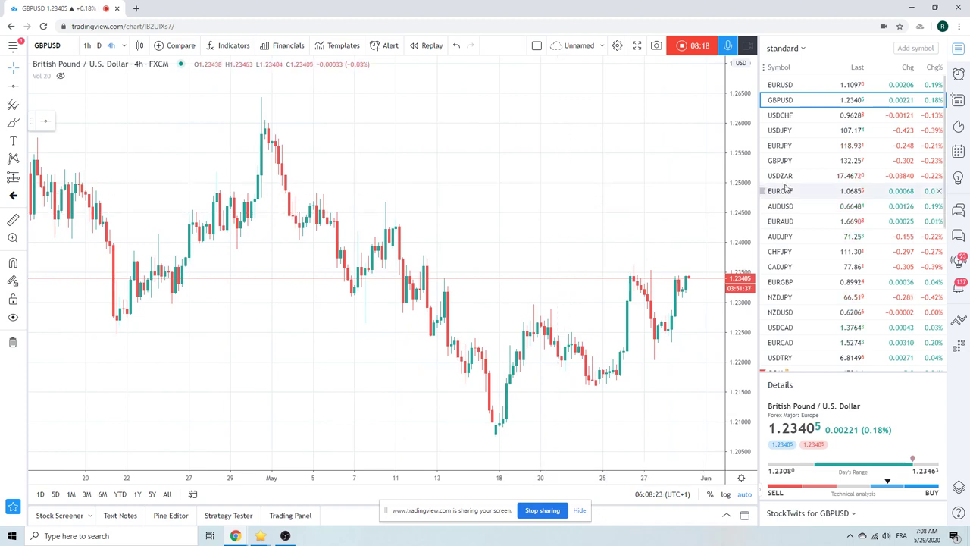
scroll(821, 190, down, 1)
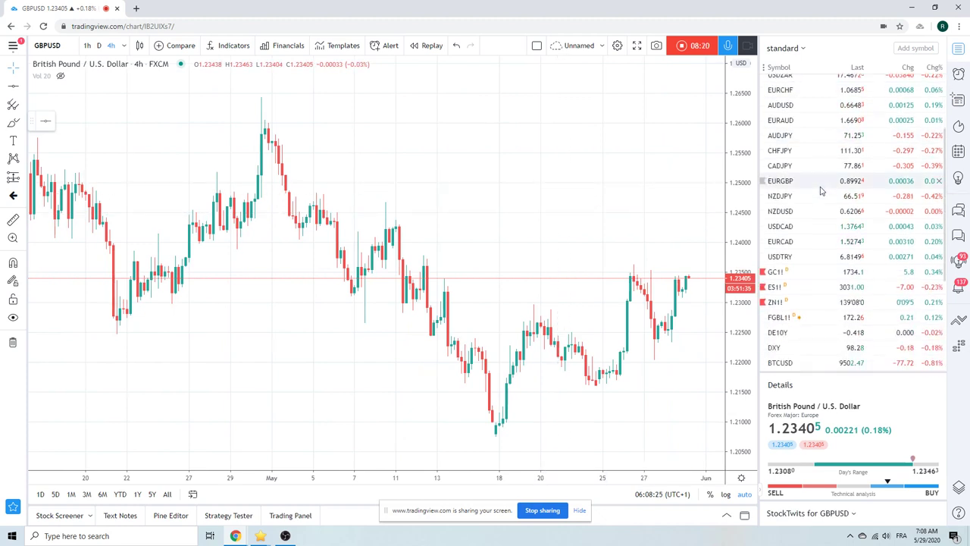
scroll(819, 203, up, 1)
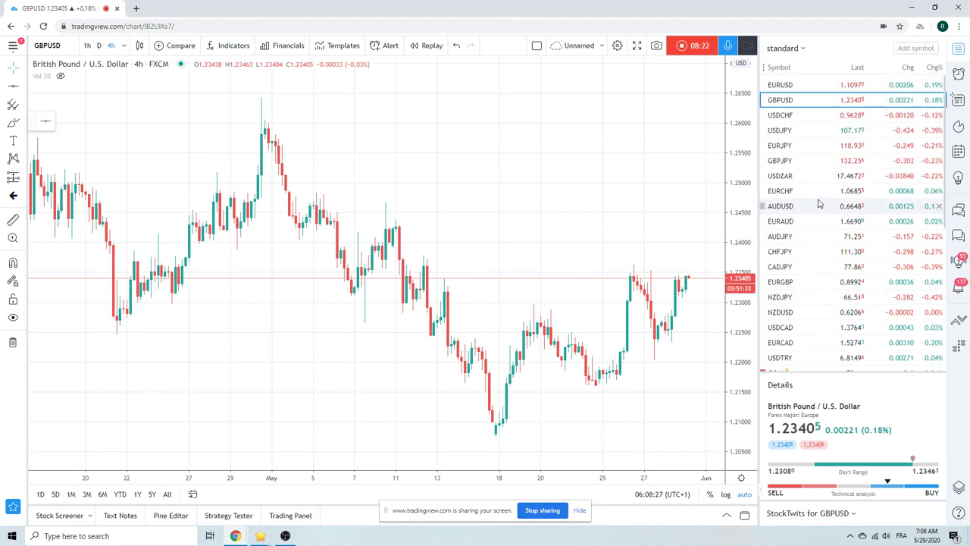
scroll(819, 203, down, 1)
scroll(819, 203, up, 1)
scroll(819, 204, down, 1)
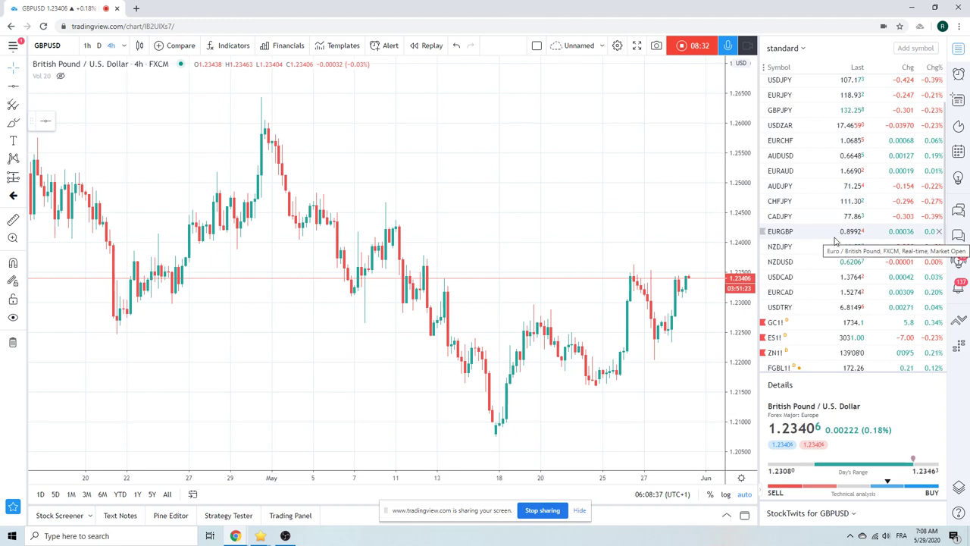
scroll(834, 250, down, 1)
- Open GC1! Gold Futures and zoom out to span mid-March to early June
click(830, 273)
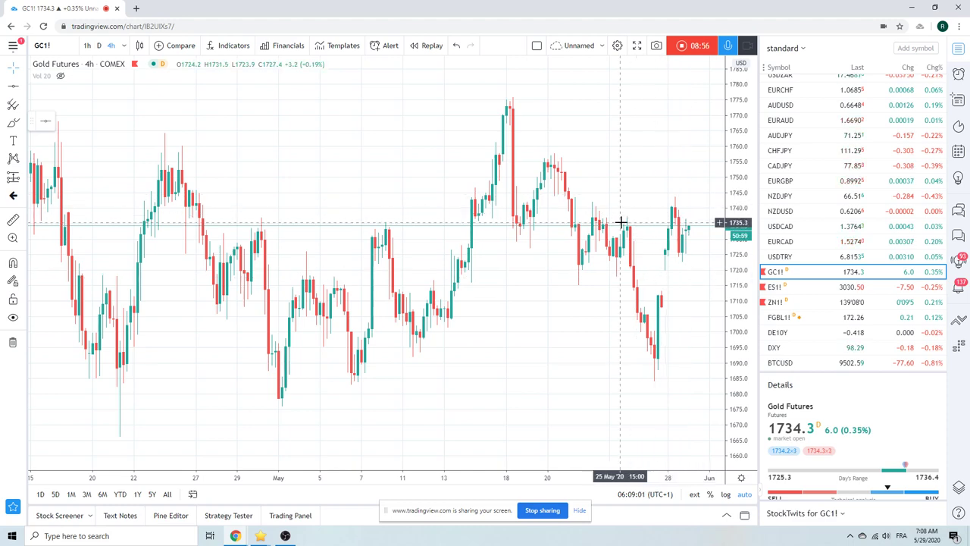
scroll(606, 260, down, 3)
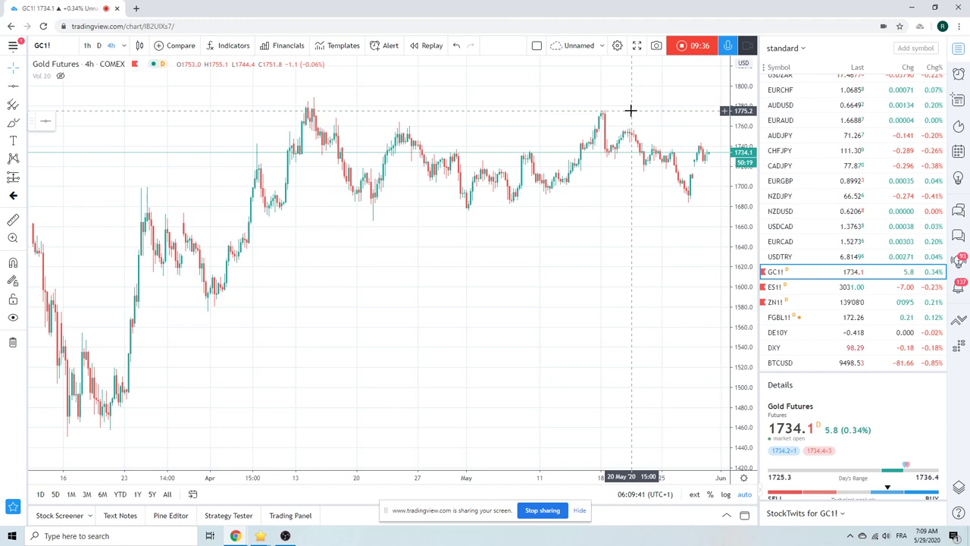
scroll(833, 196, down, 1)
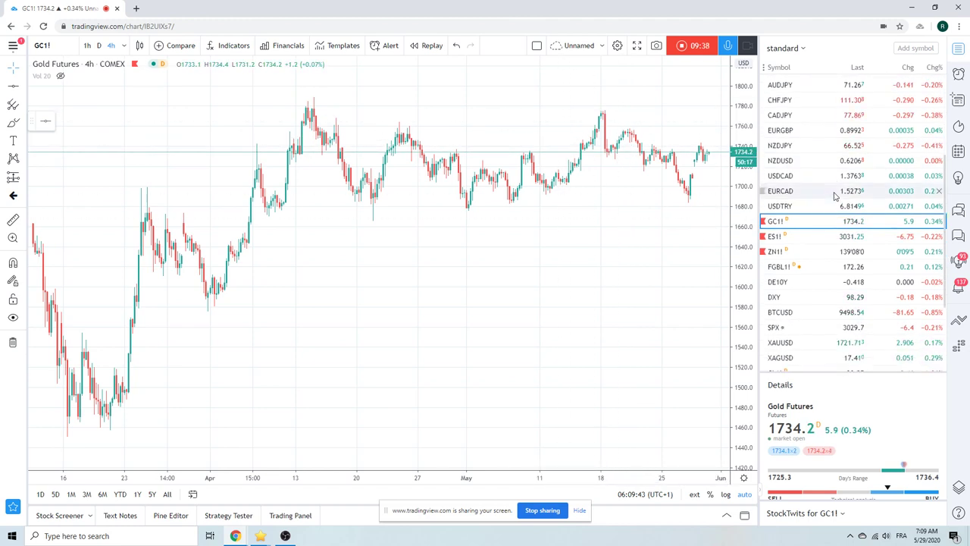
scroll(834, 196, down, 1)
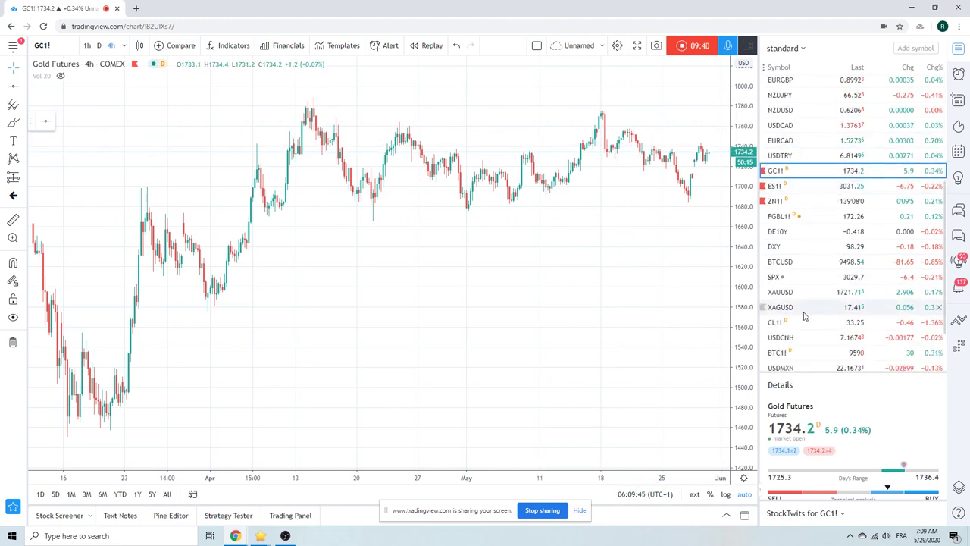
- Open the CL1! Light Crude Oil Futures 4-hour chart and zoom in and back out
click(803, 322)
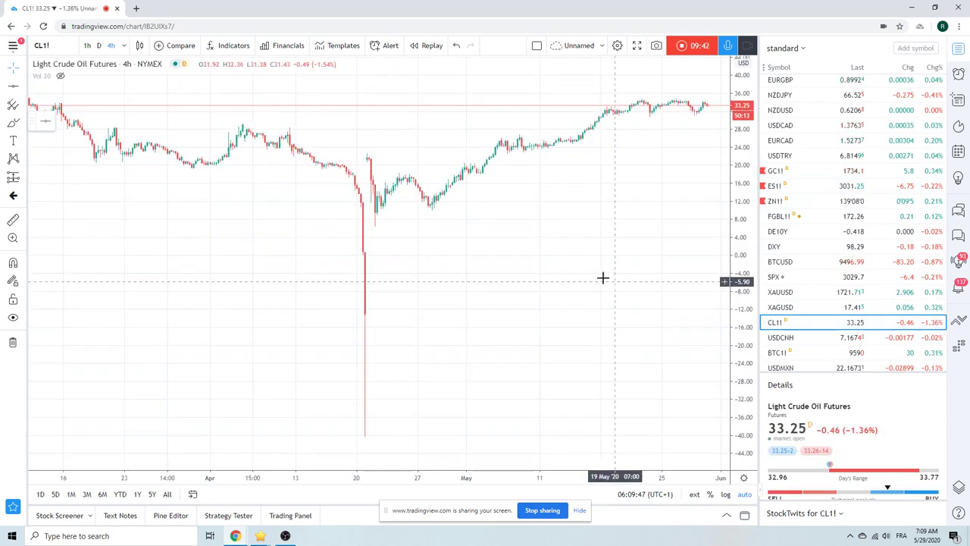
scroll(602, 278, up, 5)
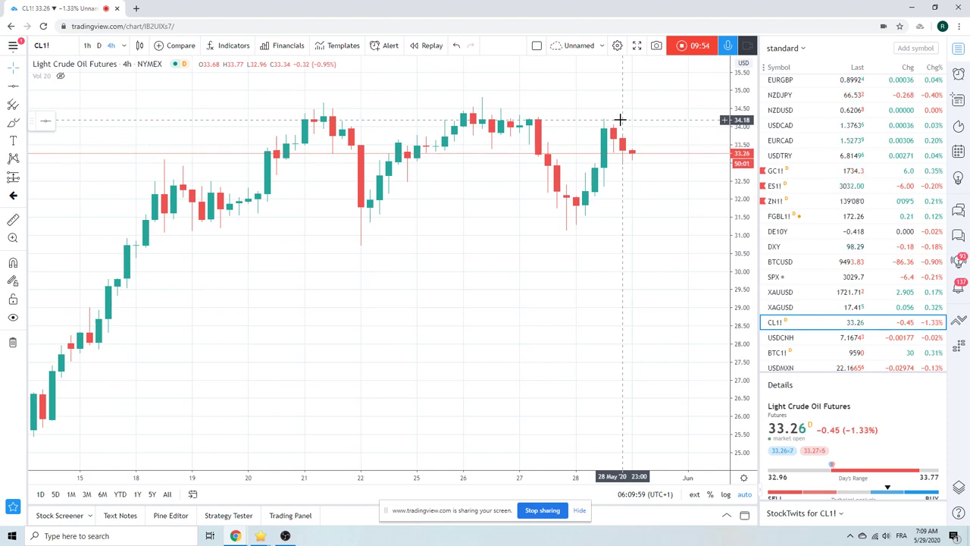
scroll(620, 119, down, 3)
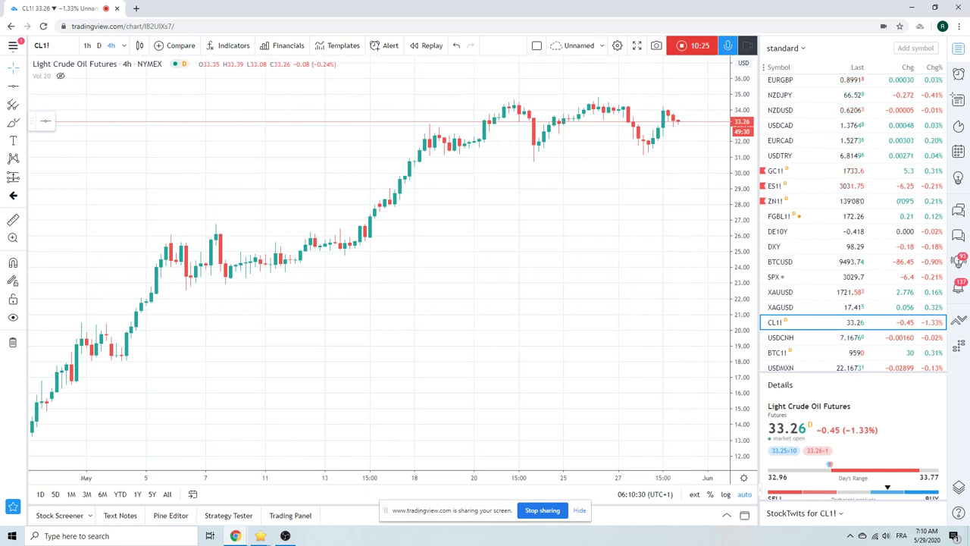
- End the recording on the CL1! chart to bring up the Preview Video Idea window
click(682, 46)
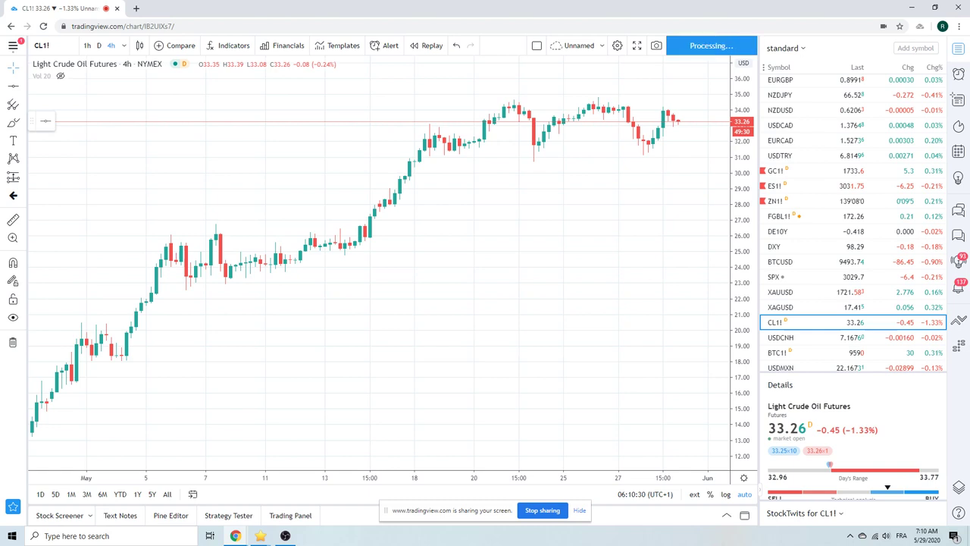